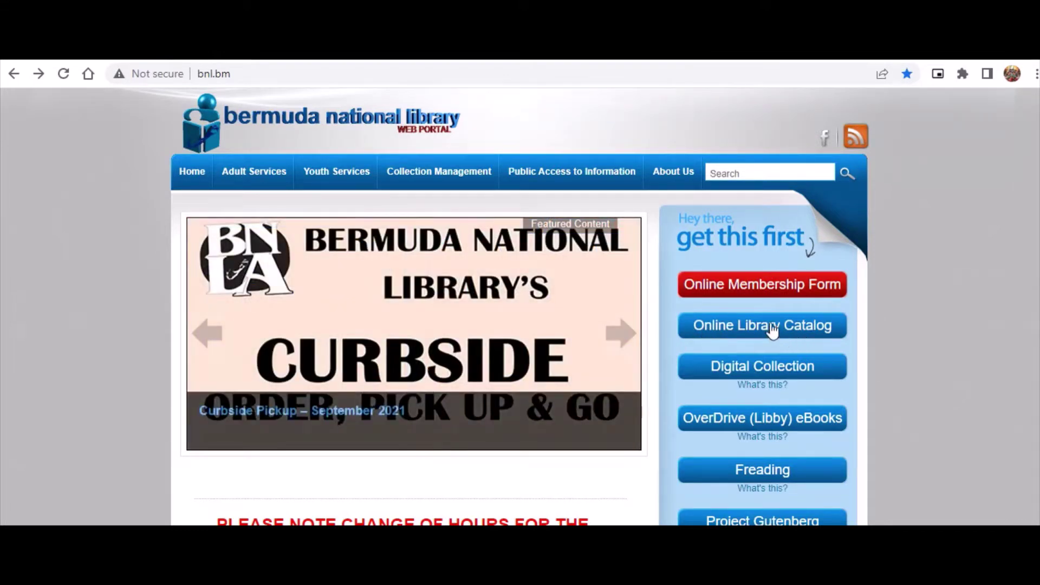
Open the Bermuda National Library Online Catalog from the portal home page.
click(772, 331)
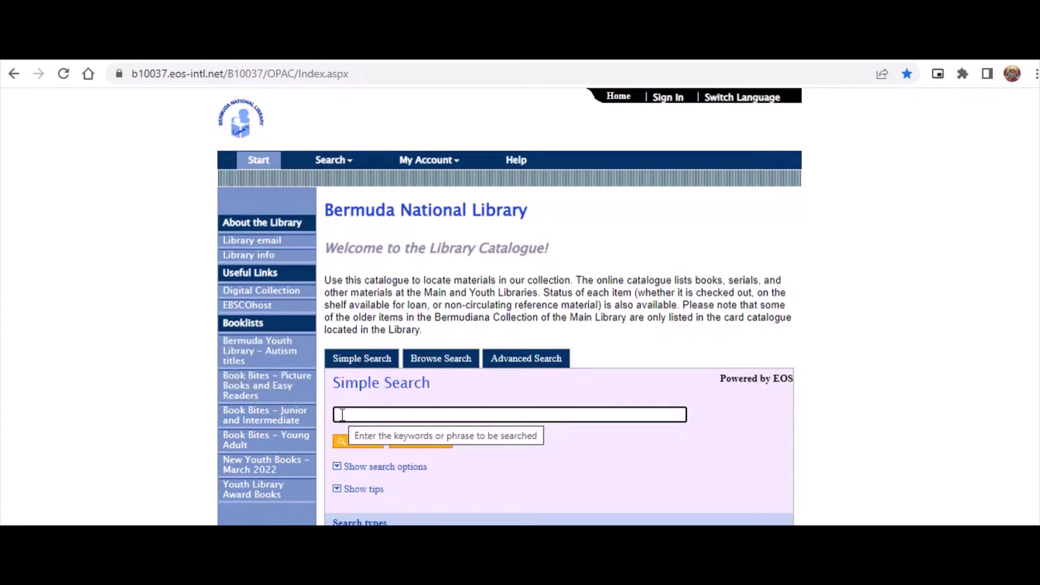
Run a simple keyword search for CATS, chosen from the autocomplete suggestions.
click(341, 416)
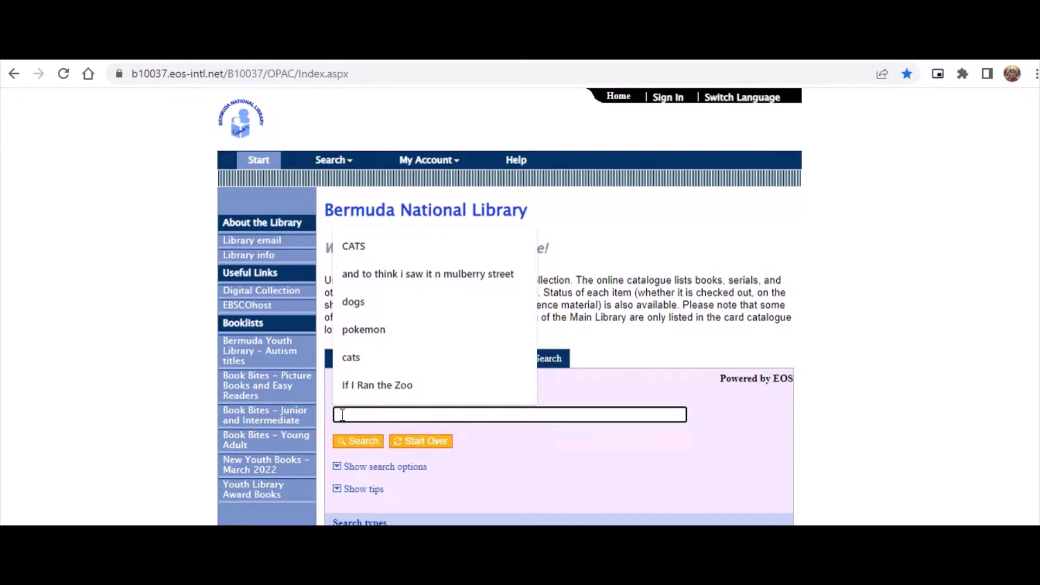
click(357, 246)
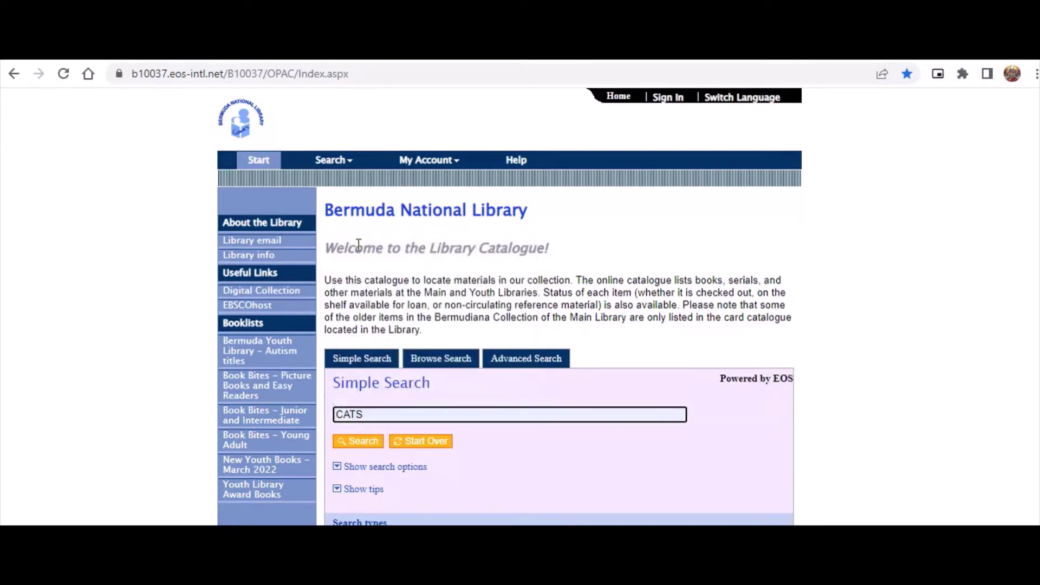
click(357, 440)
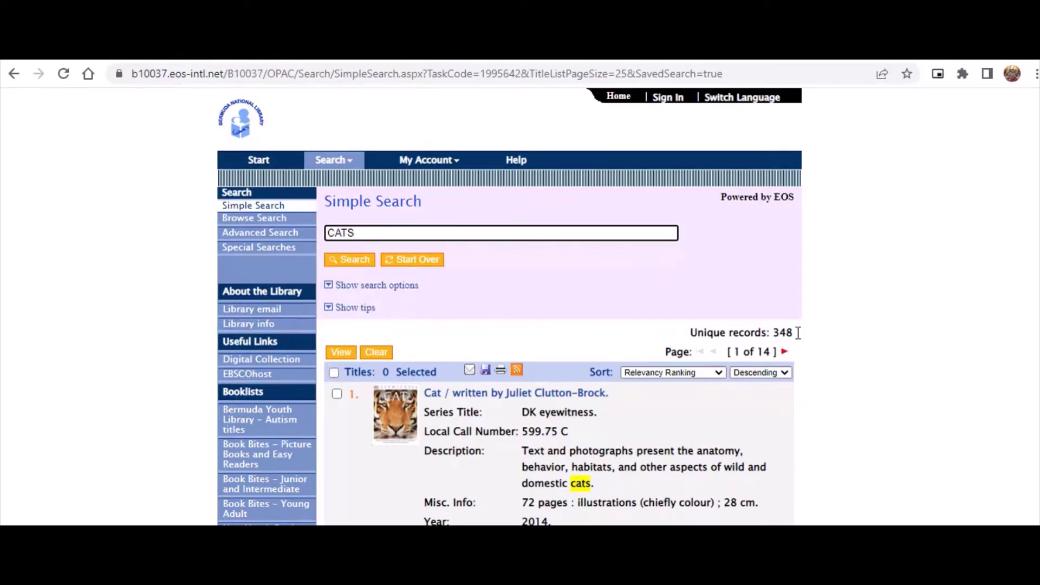
scroll(1027, 105, down, 2)
scroll(1027, 104, down, 2)
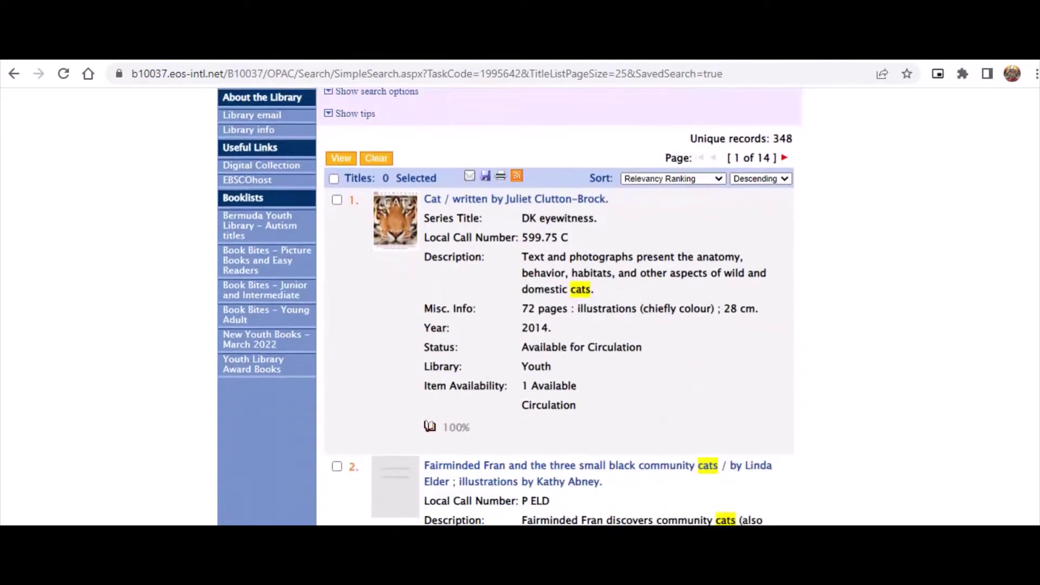
scroll(771, 166, down, 1)
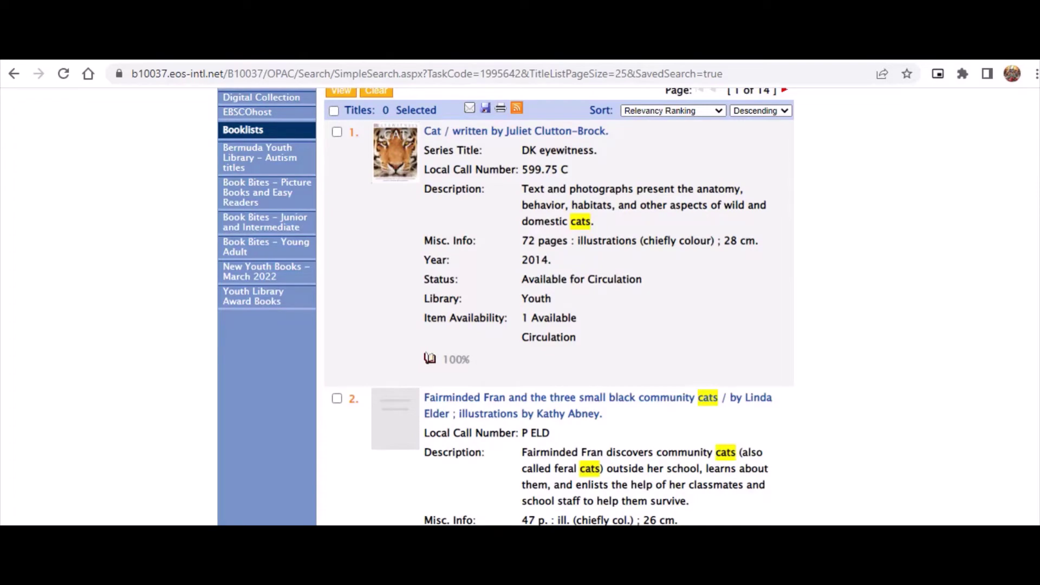
scroll(559, 307, down, 2)
scroll(559, 307, down, 1)
scroll(559, 306, down, 1)
scroll(560, 307, down, 1)
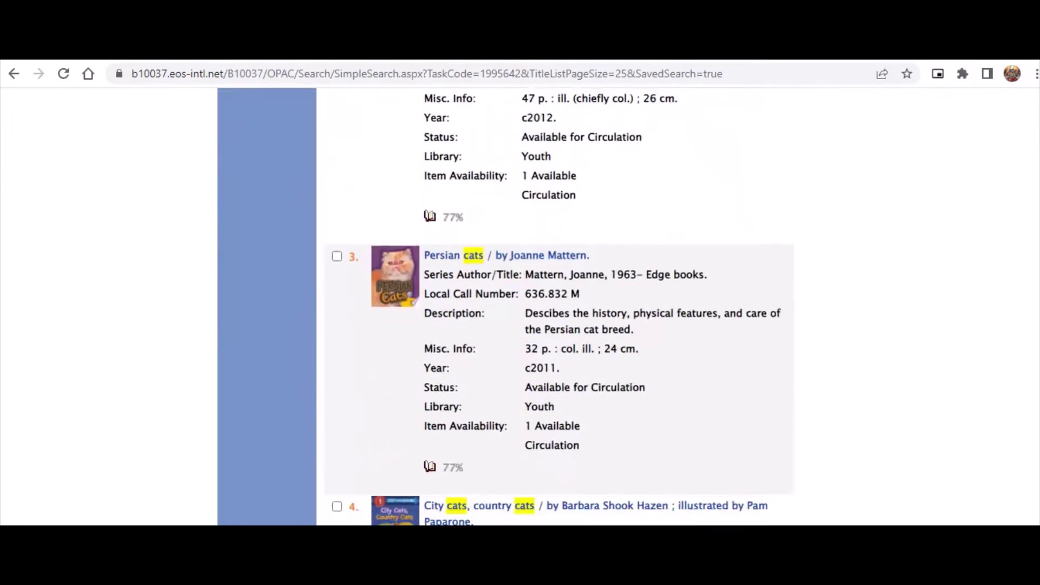
scroll(559, 307, down, 1)
scroll(560, 306, down, 1)
scroll(560, 306, down, 2)
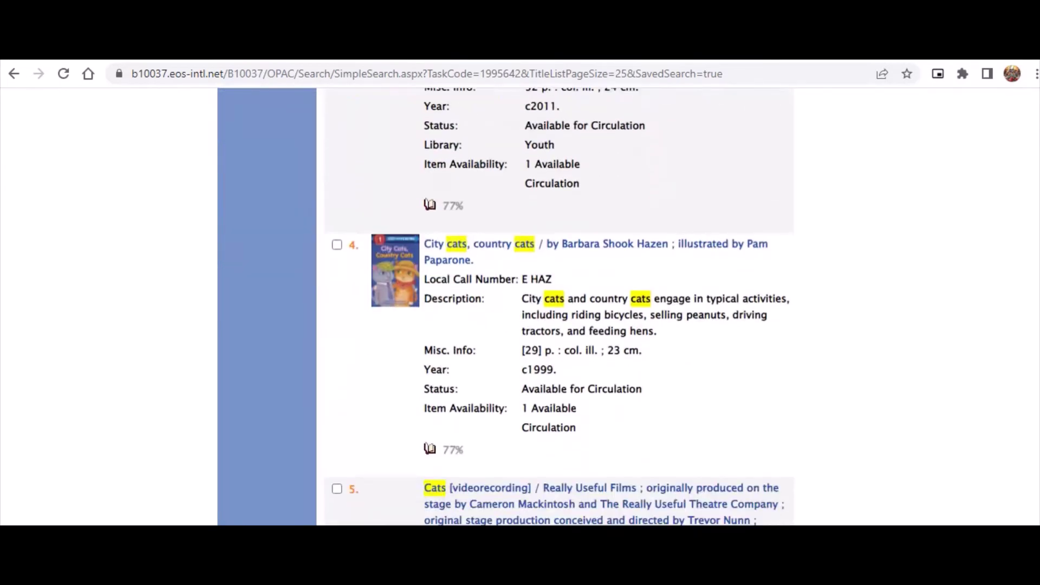
scroll(559, 306, down, 2)
scroll(559, 306, down, 2)
scroll(559, 306, down, 2)
scroll(1037, 154, down, 3)
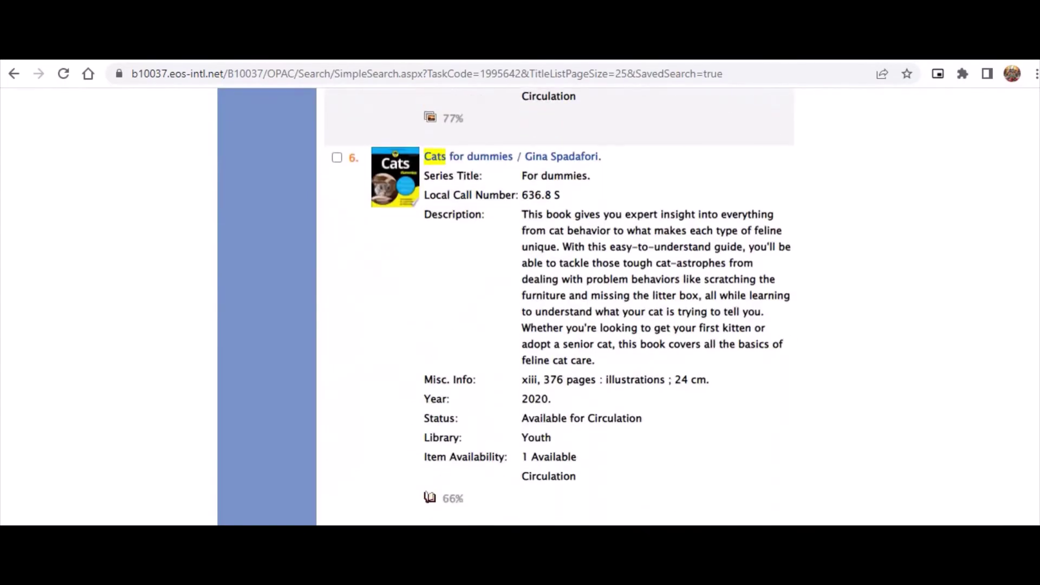
scroll(1036, 155, down, 1)
scroll(1037, 155, up, 5)
scroll(1036, 155, up, 10)
scroll(1037, 154, up, 4)
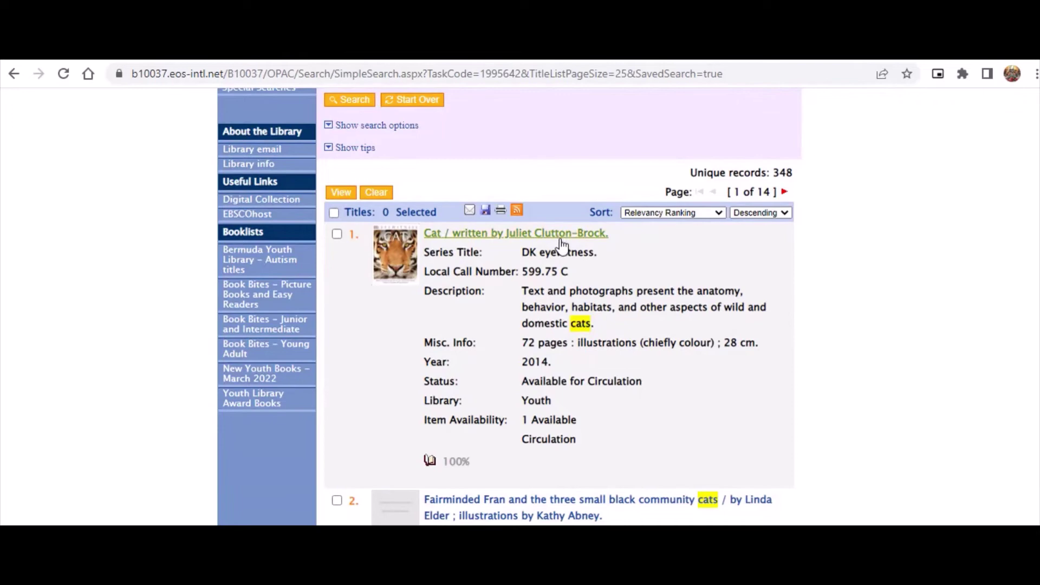
Open the full record for result 1, the book 'Cat'.
click(559, 239)
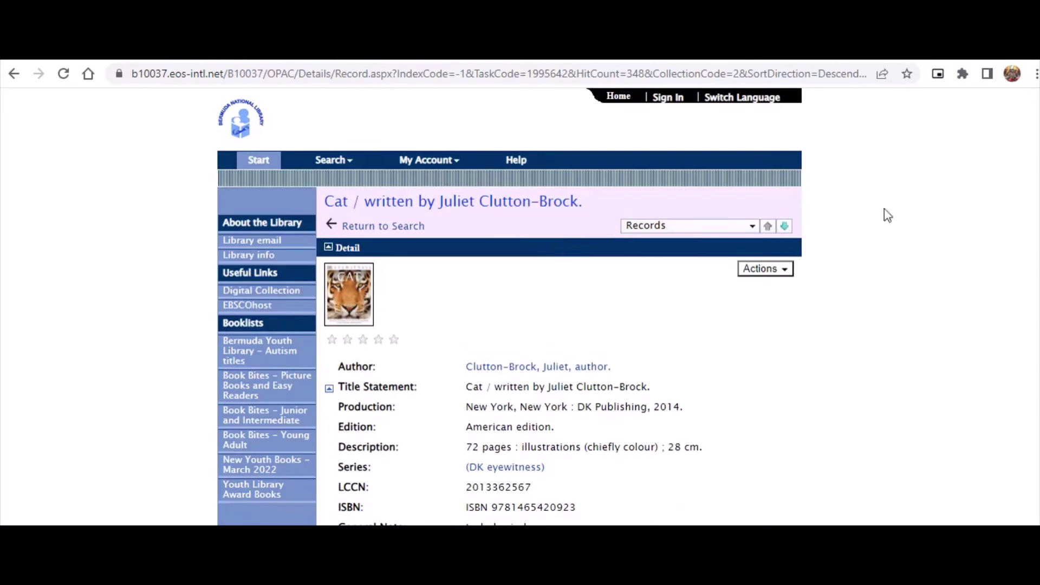
scroll(1039, 250, down, 1)
scroll(1039, 251, down, 1)
scroll(1039, 251, down, 1)
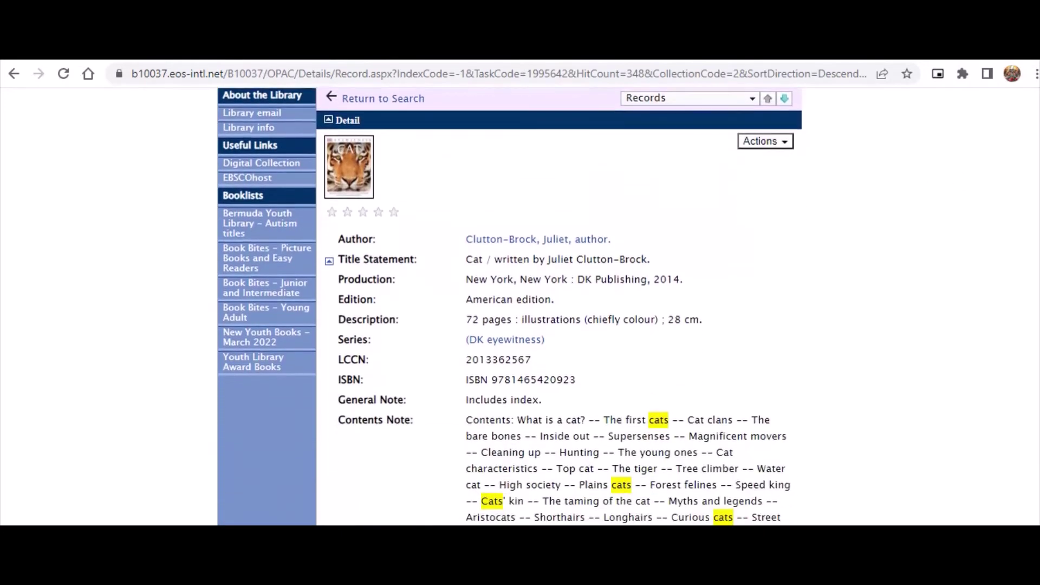
scroll(1038, 251, down, 1)
scroll(1039, 251, down, 1)
scroll(1038, 268, down, 1)
scroll(1037, 285, down, 1)
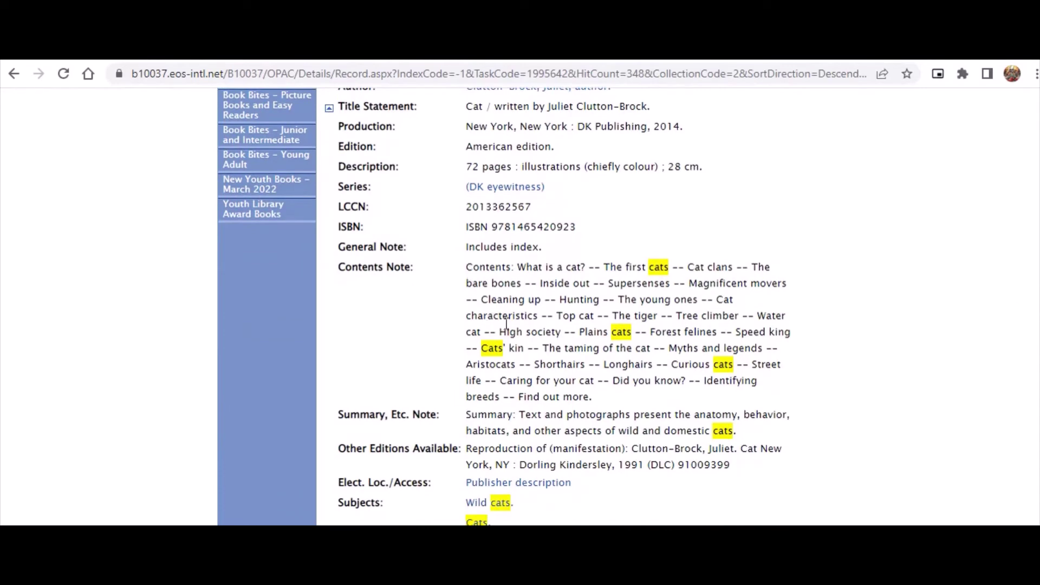
scroll(1000, 284, down, 1)
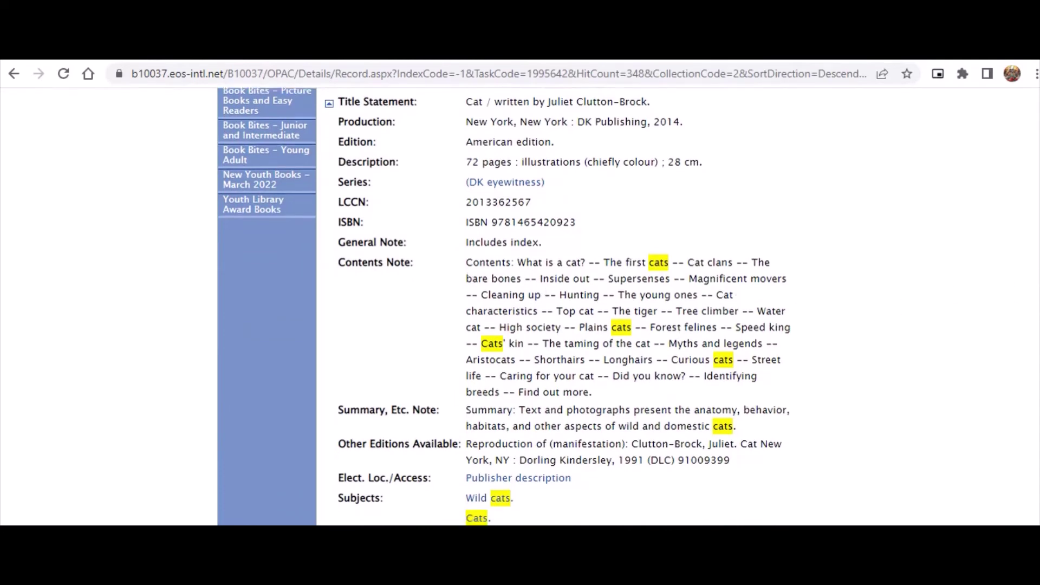
scroll(724, 355, down, 1)
scroll(724, 355, down, 1)
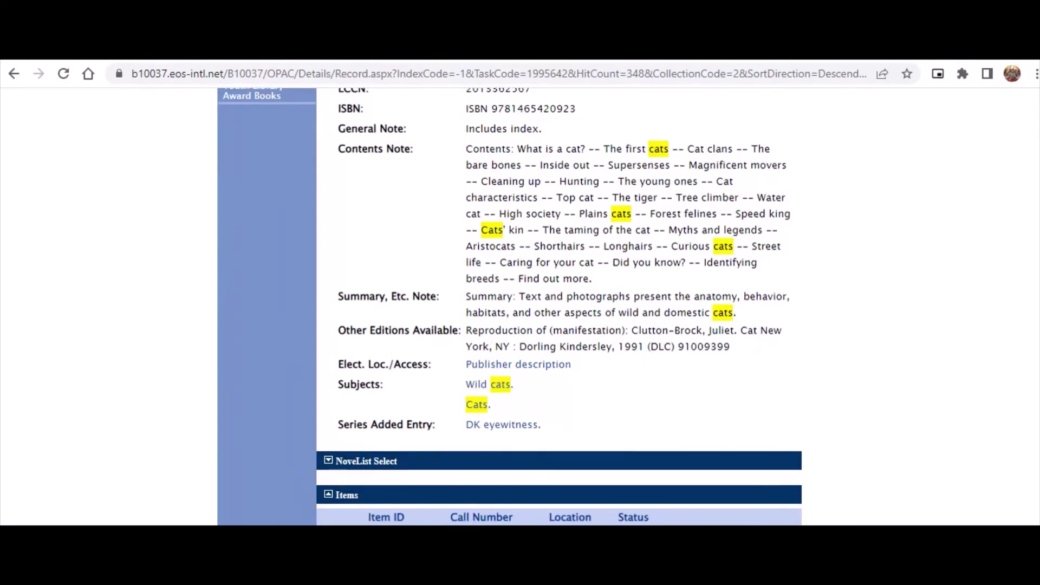
scroll(1038, 306, down, 1)
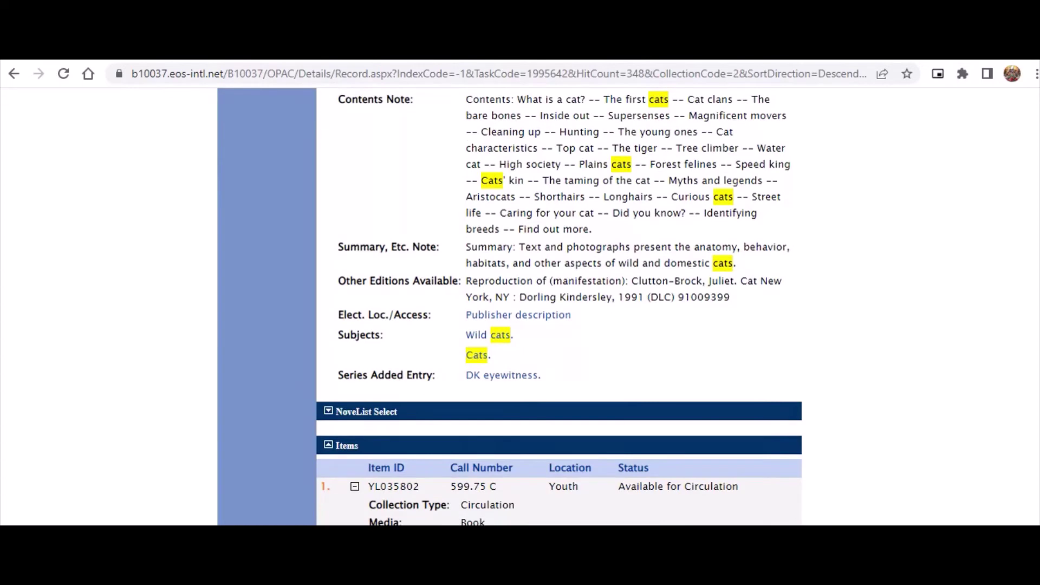
scroll(1027, 316, up, 1)
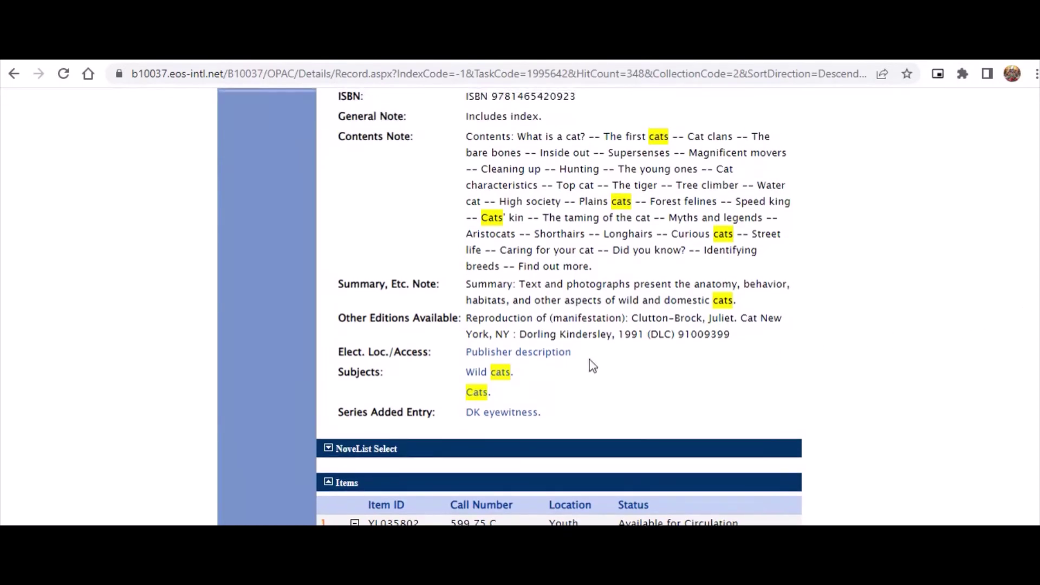
Search the catalogue for all items with the subject 'Wild cats'.
click(490, 376)
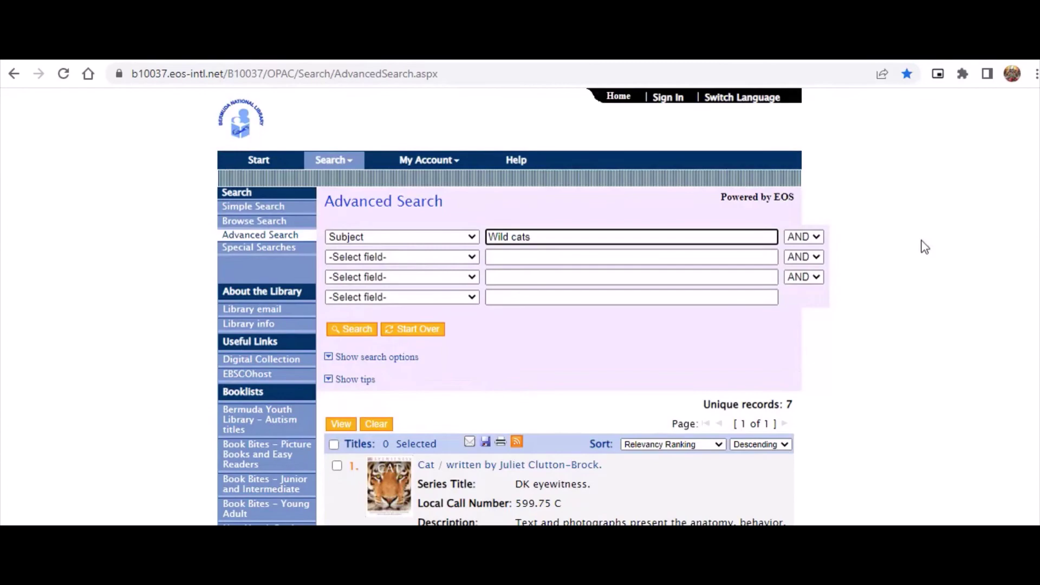
scroll(841, 196, down, 5)
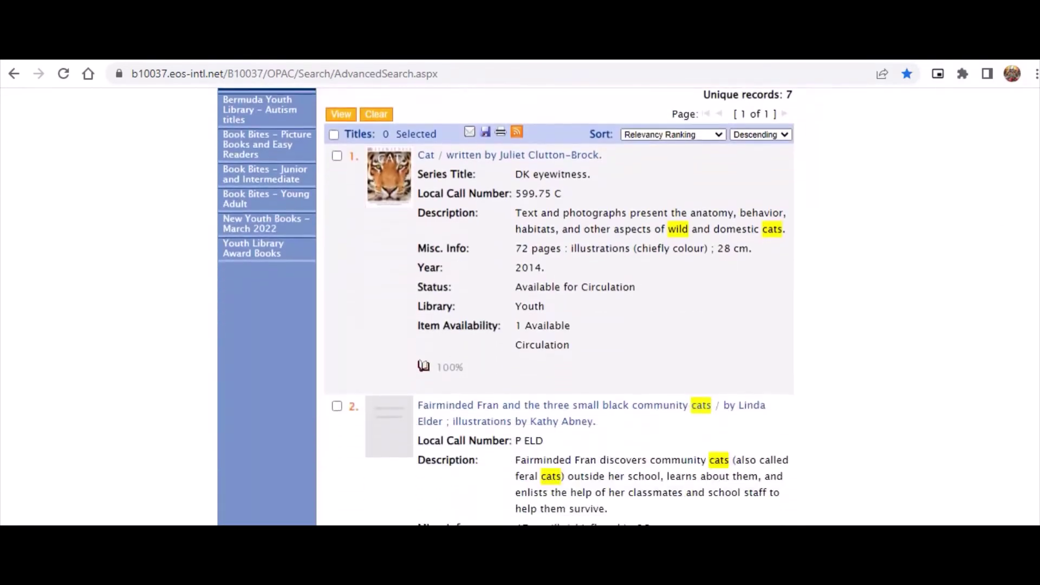
scroll(1032, 193, down, 1)
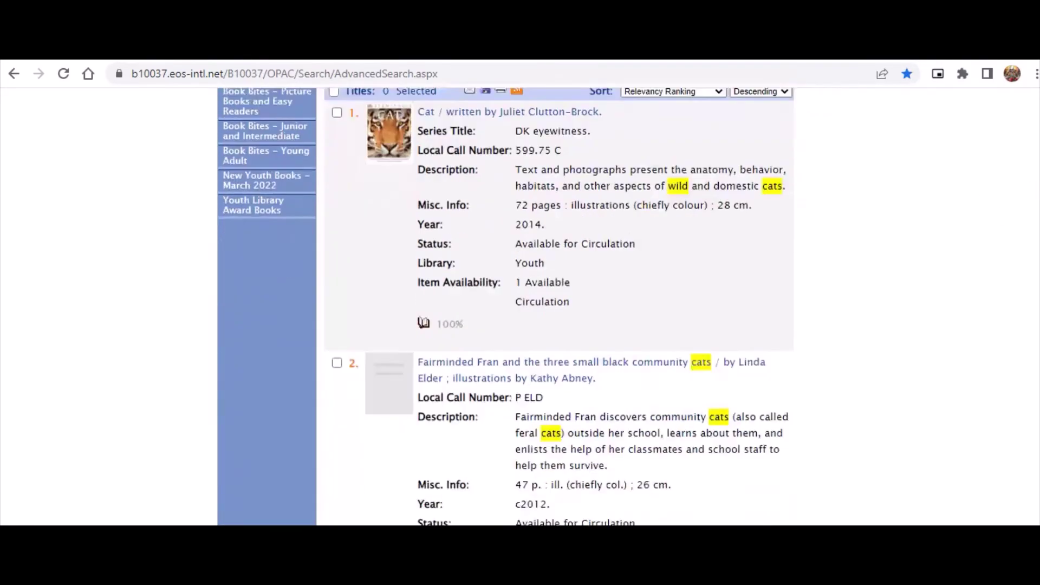
scroll(1032, 191, down, 4)
scroll(1032, 342, down, 2)
scroll(1032, 341, down, 2)
scroll(1036, 341, down, 1)
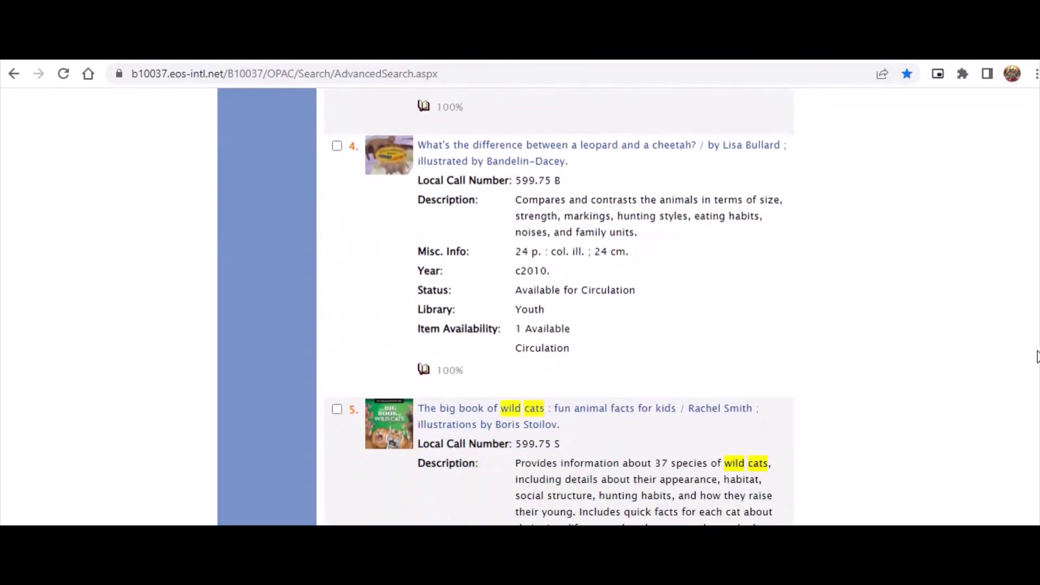
scroll(1028, 390, down, 3)
scroll(1025, 410, down, 2)
scroll(1015, 446, down, 1)
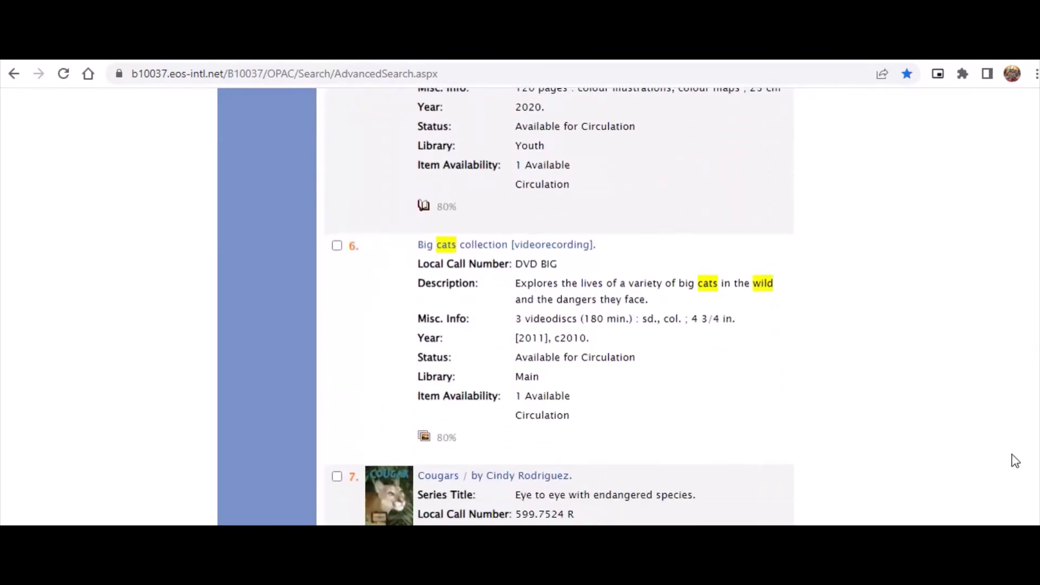
scroll(1014, 459, down, 1)
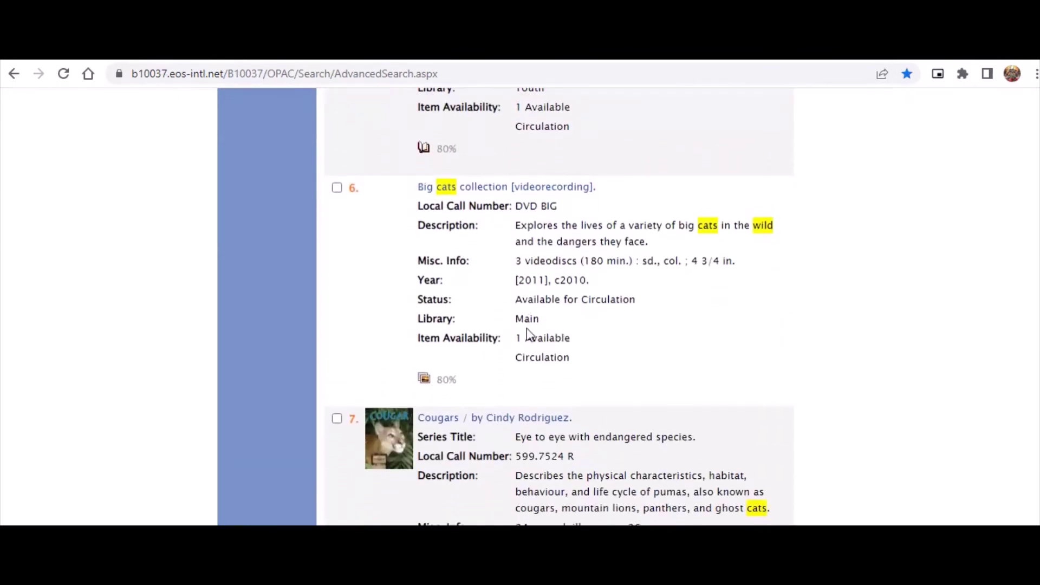
scroll(1038, 420, down, 2)
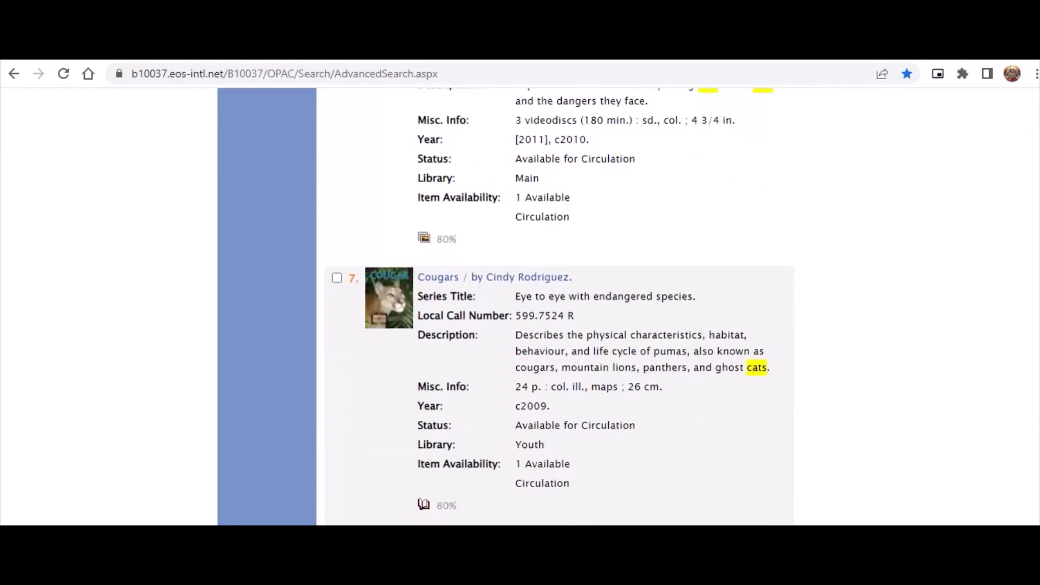
scroll(560, 307, up, 5)
scroll(559, 307, up, 3)
scroll(559, 307, up, 3)
scroll(560, 308, up, 2)
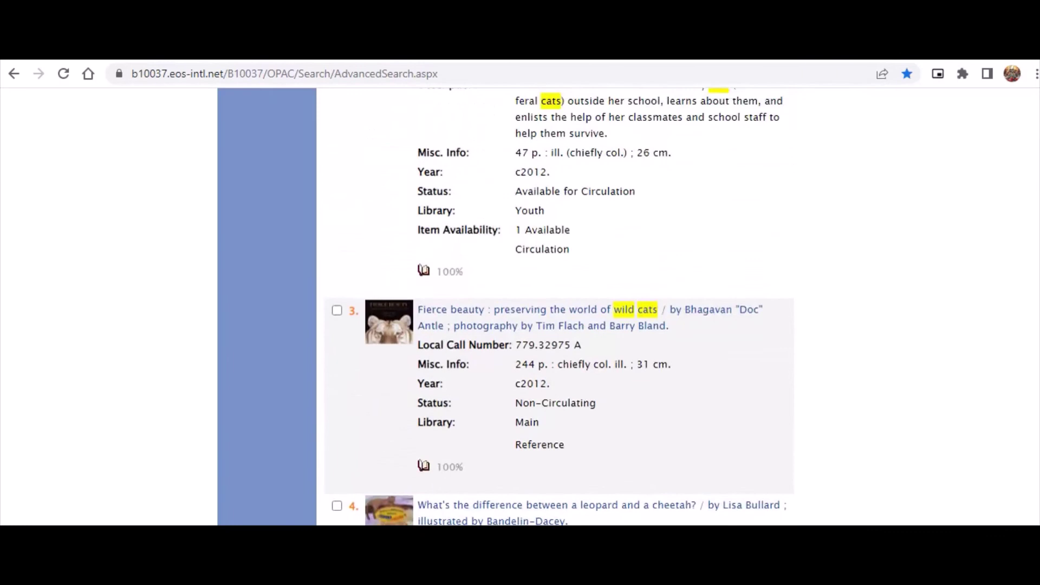
scroll(559, 307, up, 1)
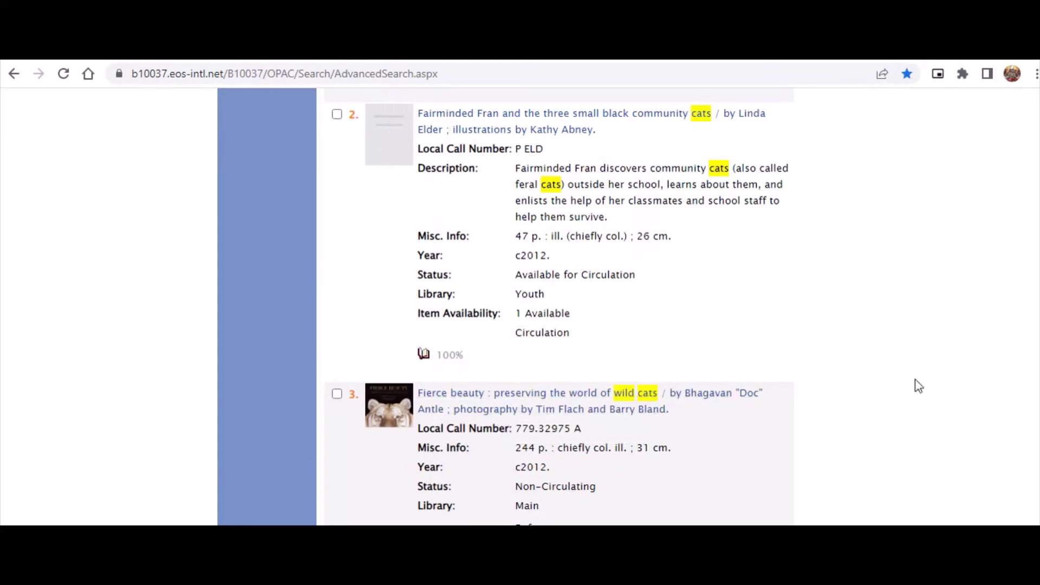
scroll(559, 307, up, 2)
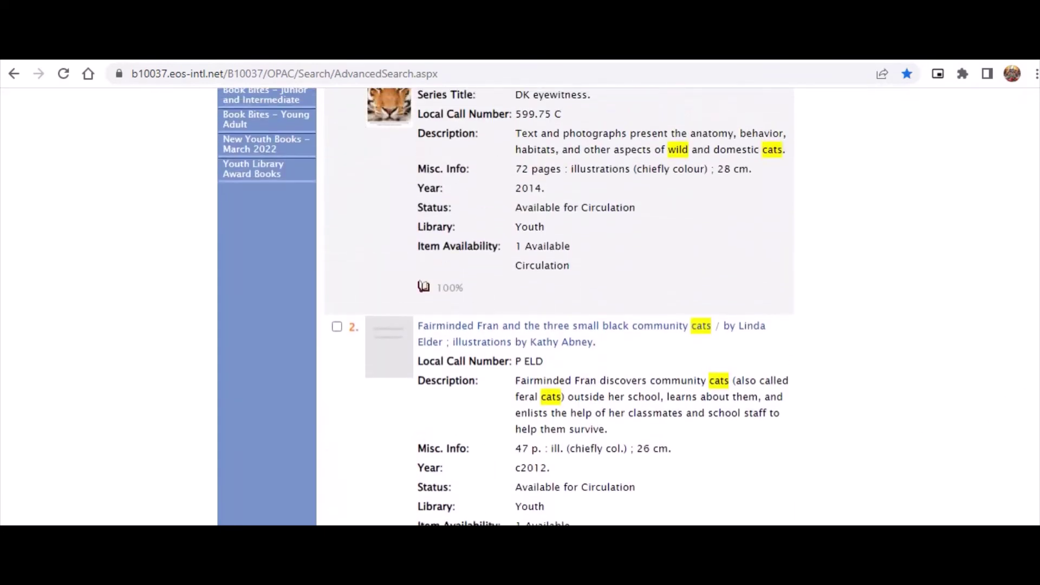
scroll(560, 307, up, 1)
scroll(560, 308, up, 1)
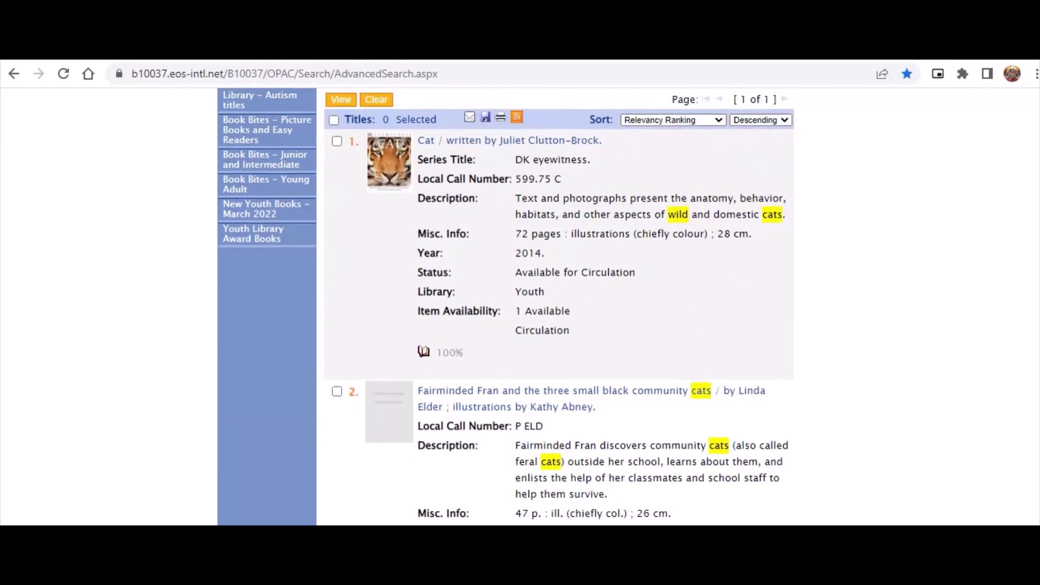
scroll(560, 308, up, 1)
scroll(559, 308, up, 1)
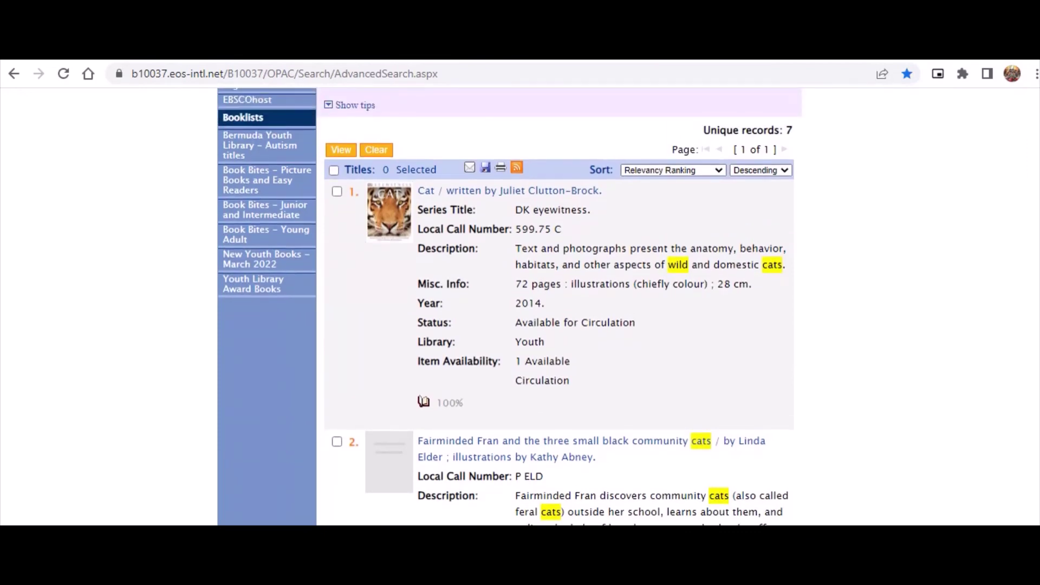
scroll(559, 308, up, 1)
scroll(559, 307, up, 2)
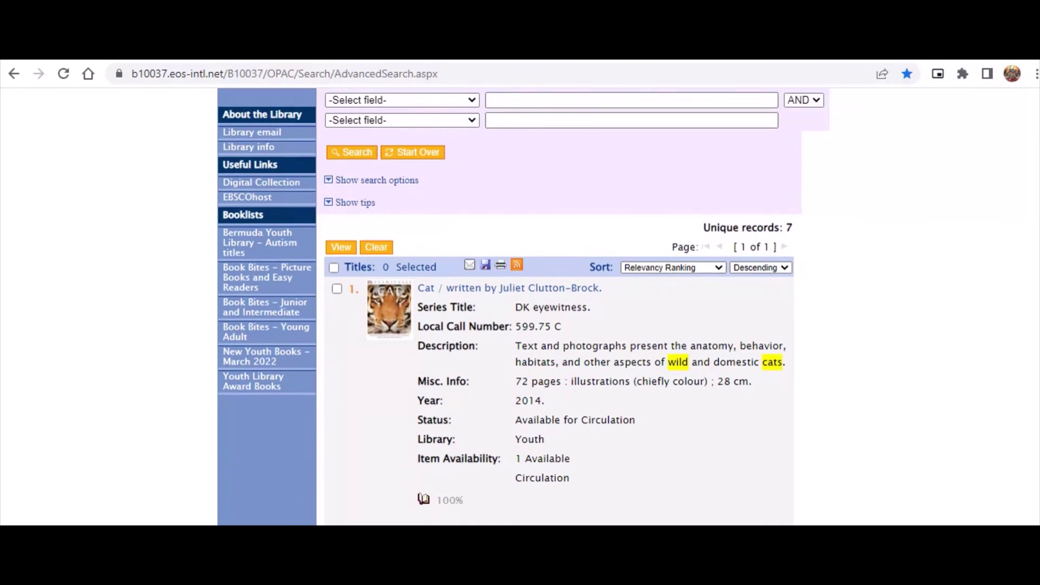
scroll(1022, 262, up, 3)
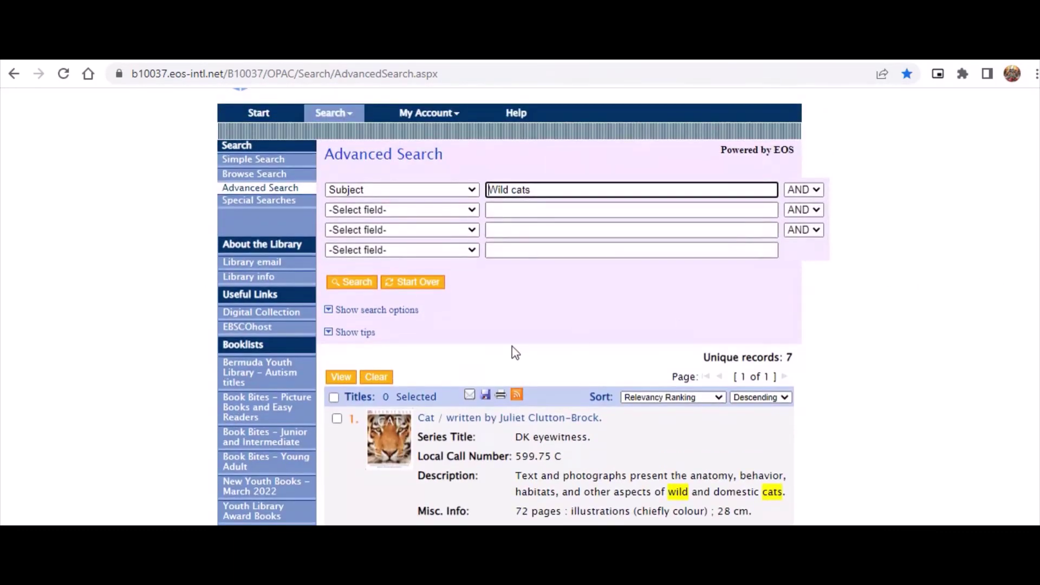